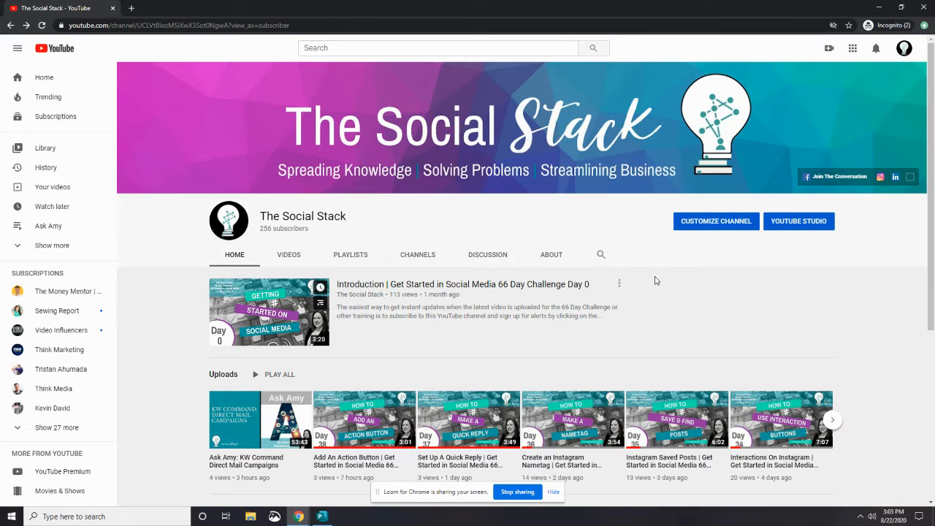
Step: Go to the YouTube home page and open the signed-in account's own channel page
click(43, 79)
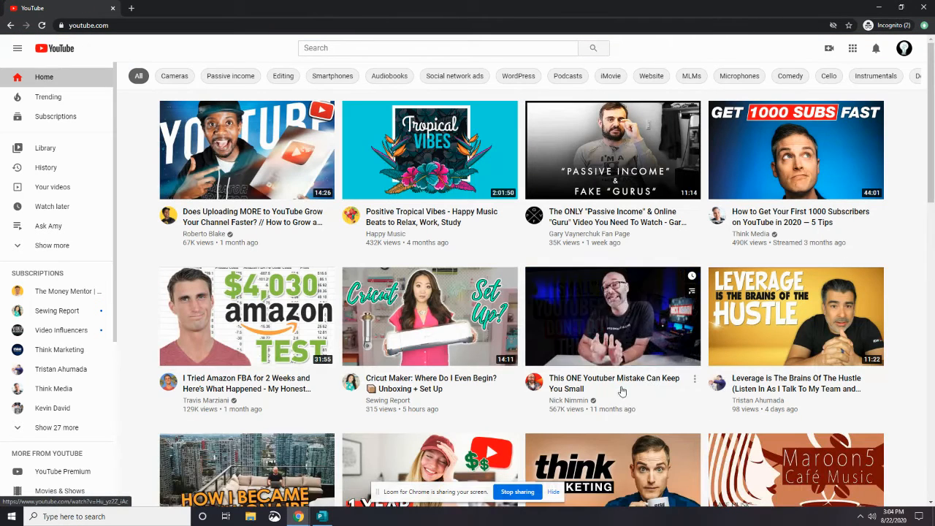
click(905, 51)
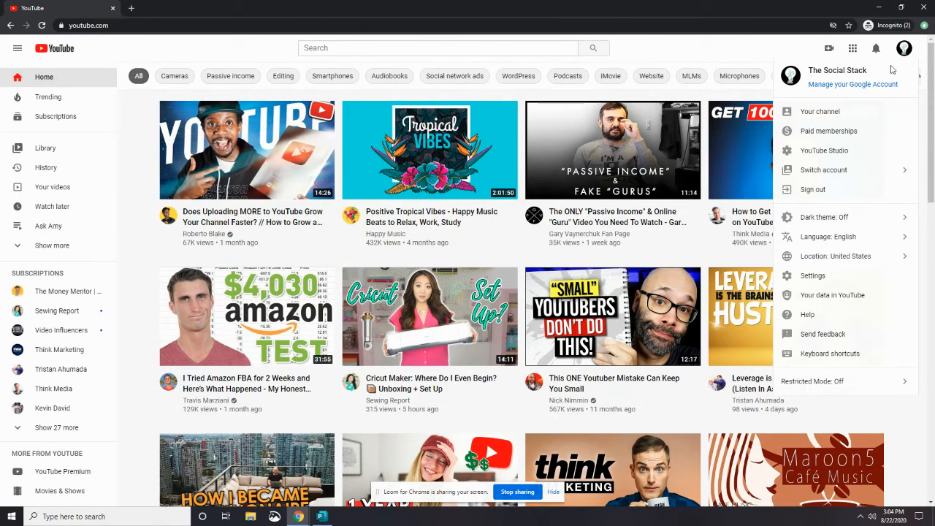
click(818, 113)
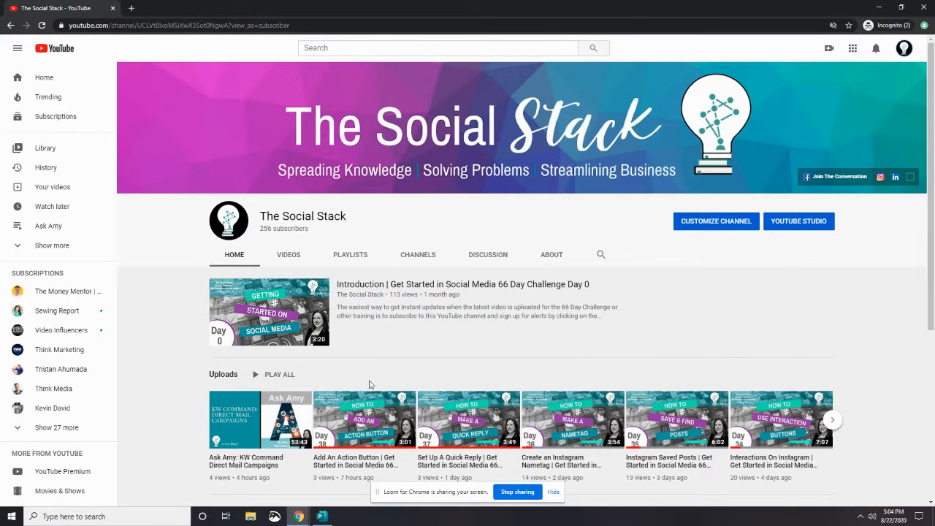
click(830, 50)
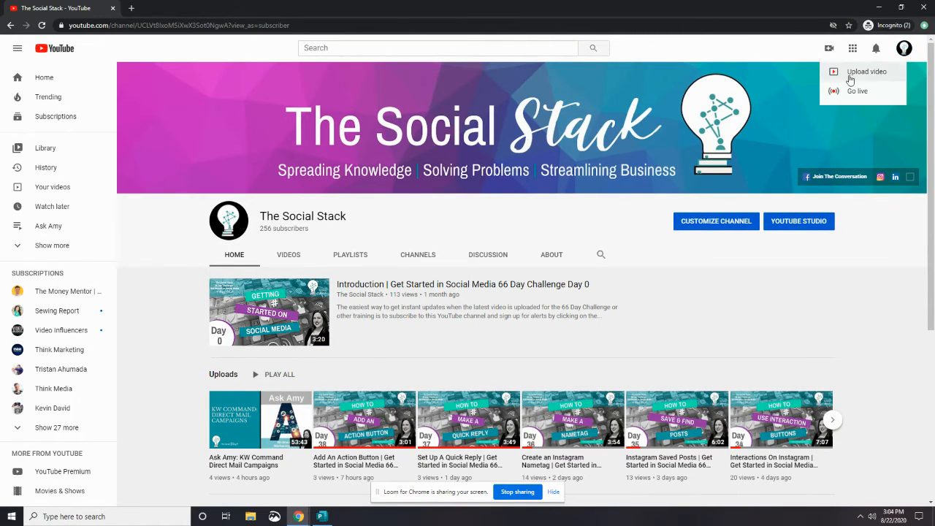
click(851, 74)
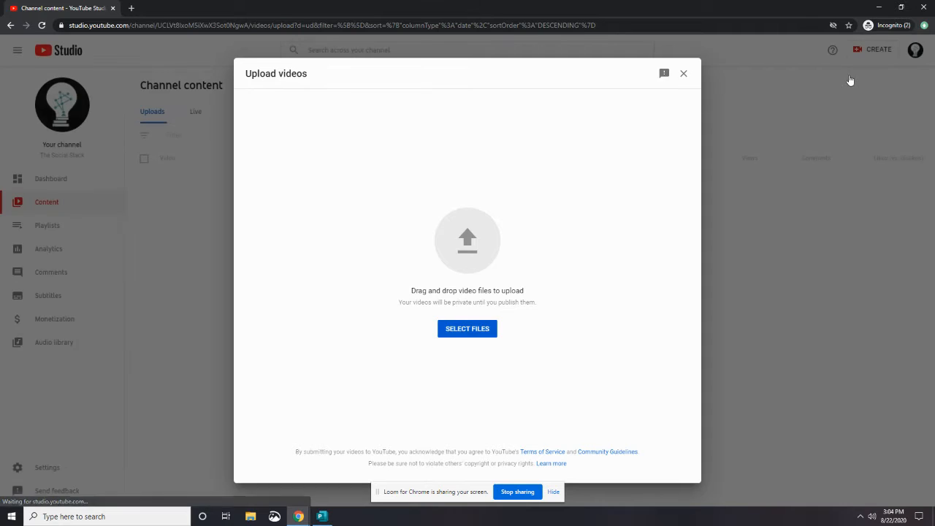
click(489, 334)
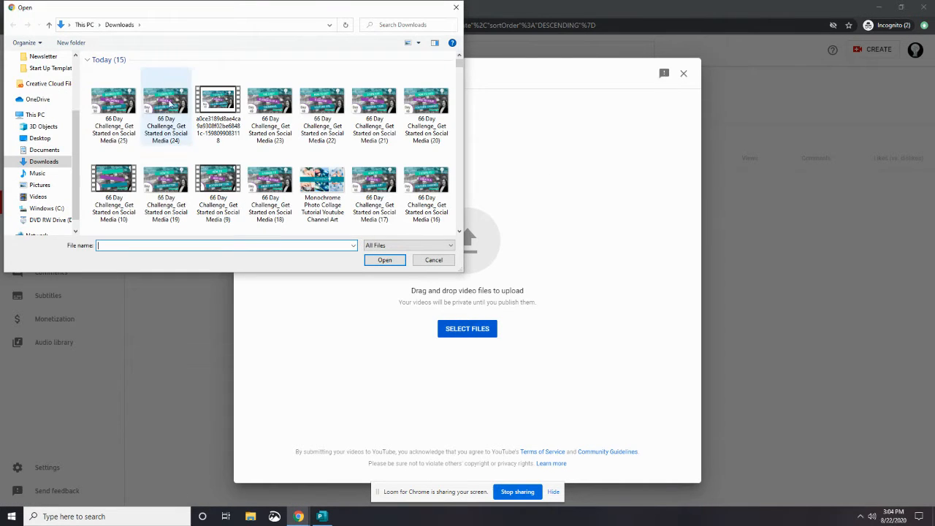
click(222, 101)
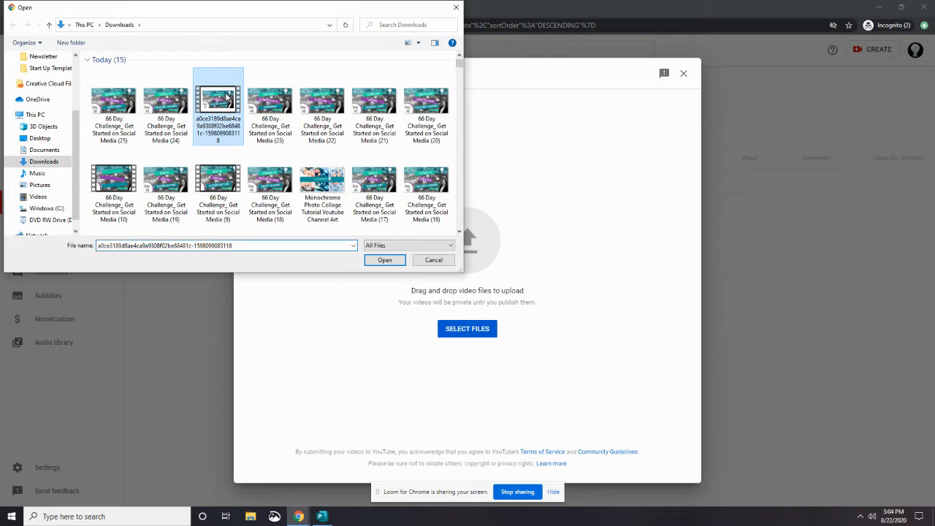
click(385, 261)
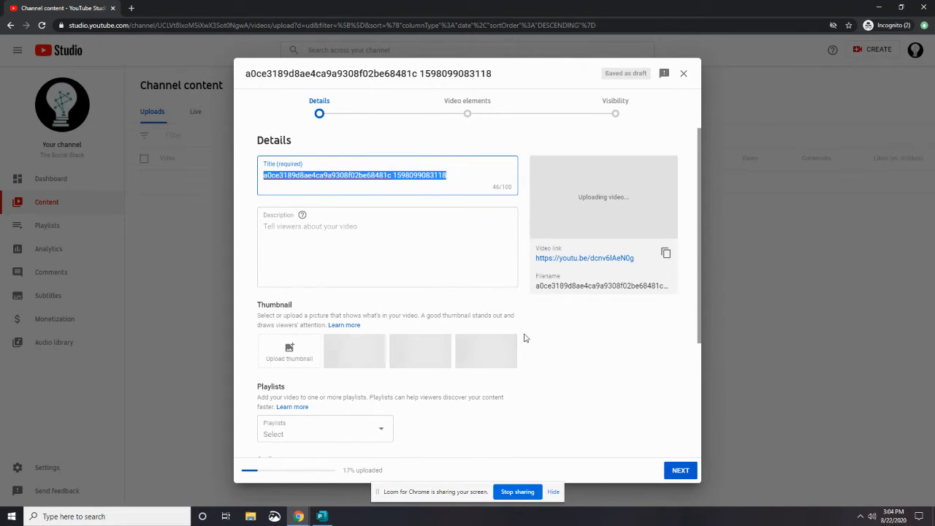
Step: Upload the image "66 Day Challenge_ Get Started on Social Media (24)" from Downloads as the video's custom thumbnail
drag(700, 252, 682, 230)
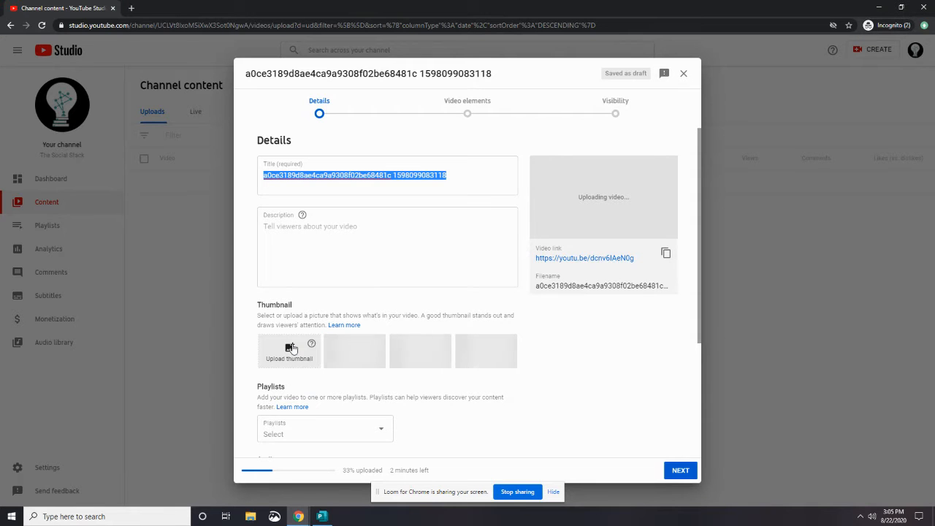
click(291, 348)
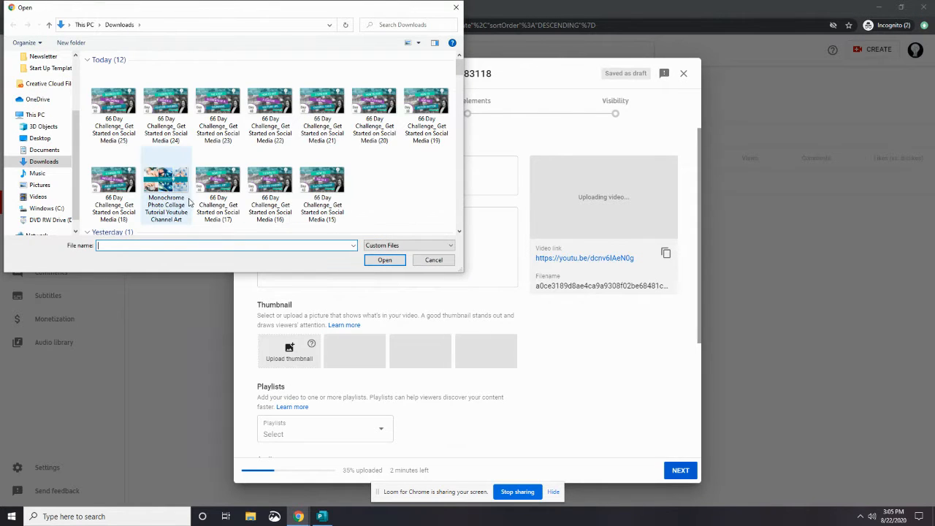
click(176, 124)
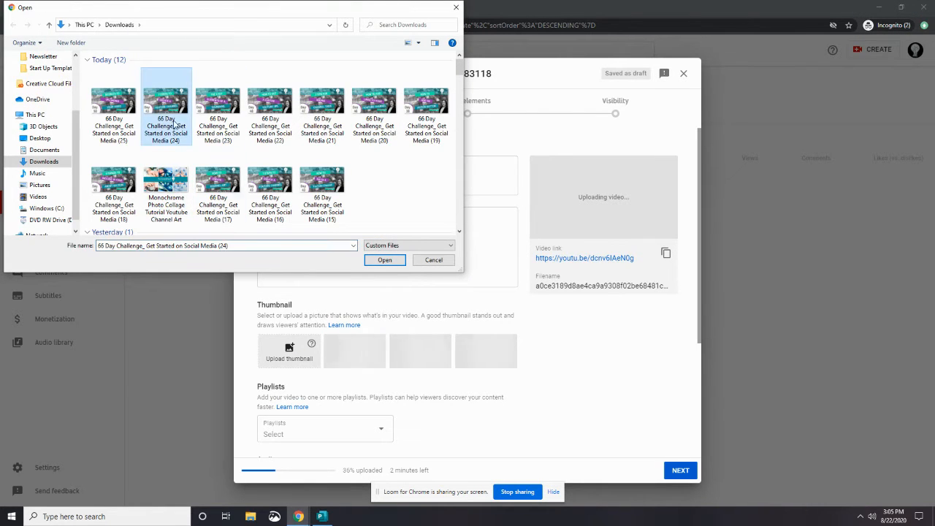
click(385, 260)
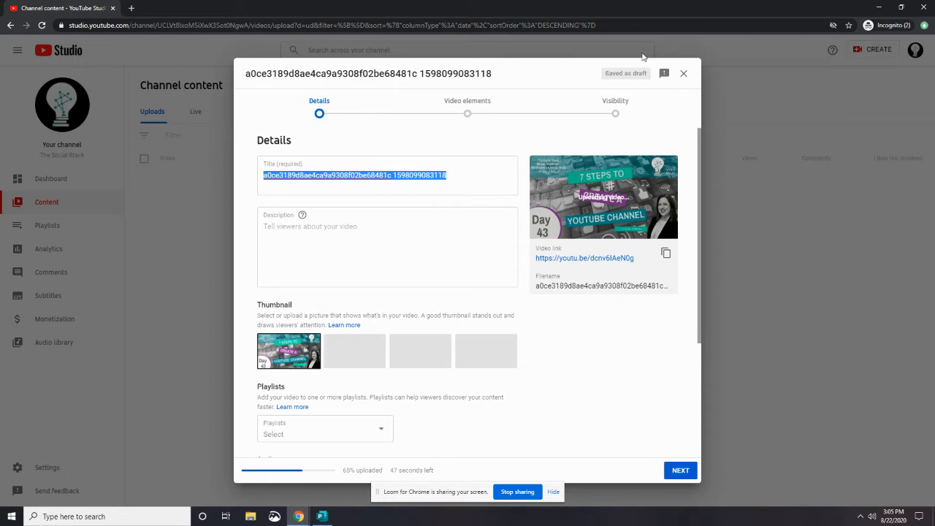
Step: Open youtube.com in a separate browser tab, examine the titles and thumbnails on its home page, and close that tab
click(131, 11)
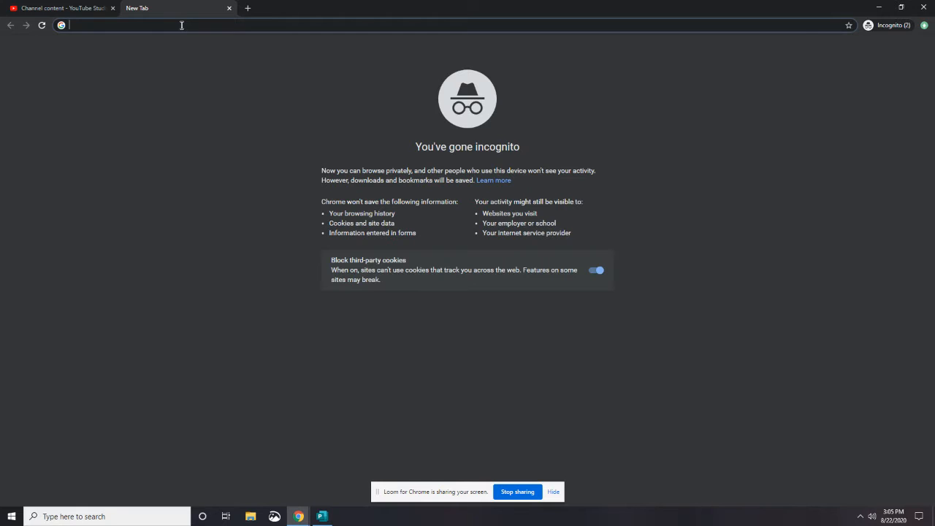
text(youtube.com)
key(Return)
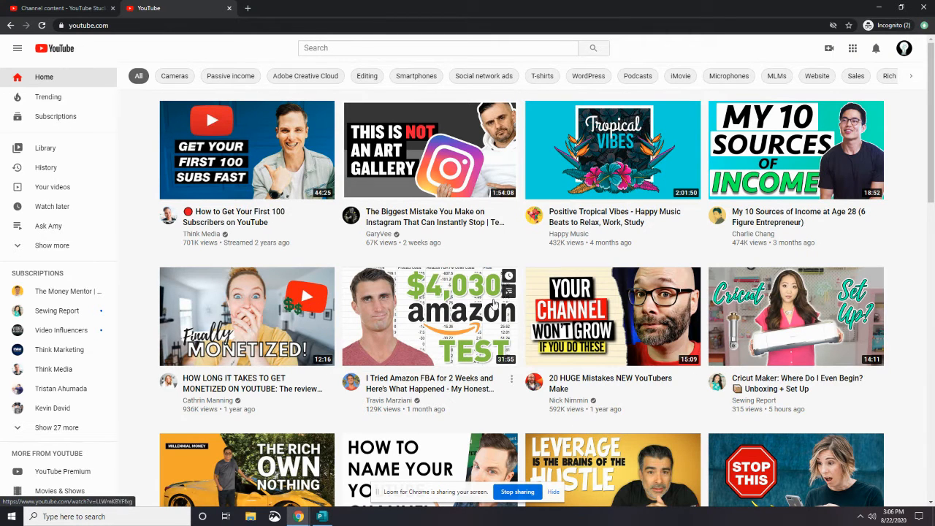
scroll(495, 304, down, 1)
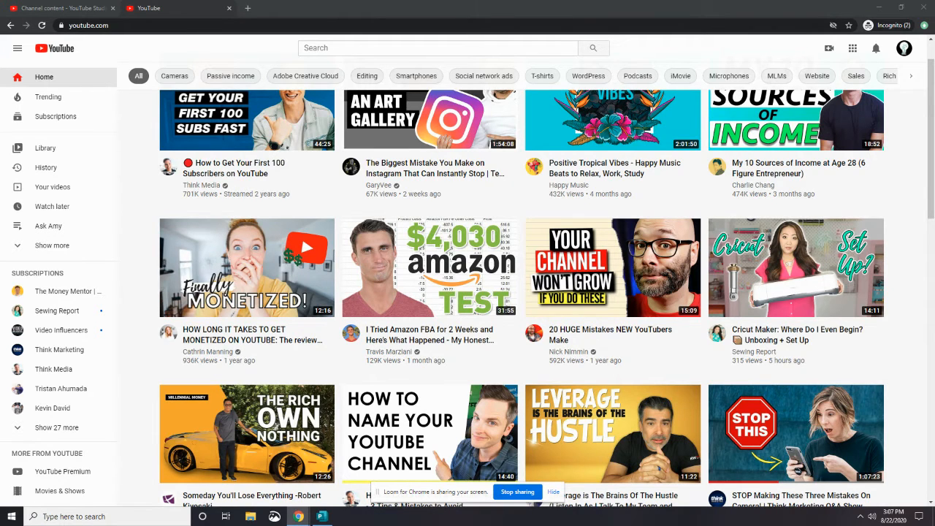
key(ctrl+w)
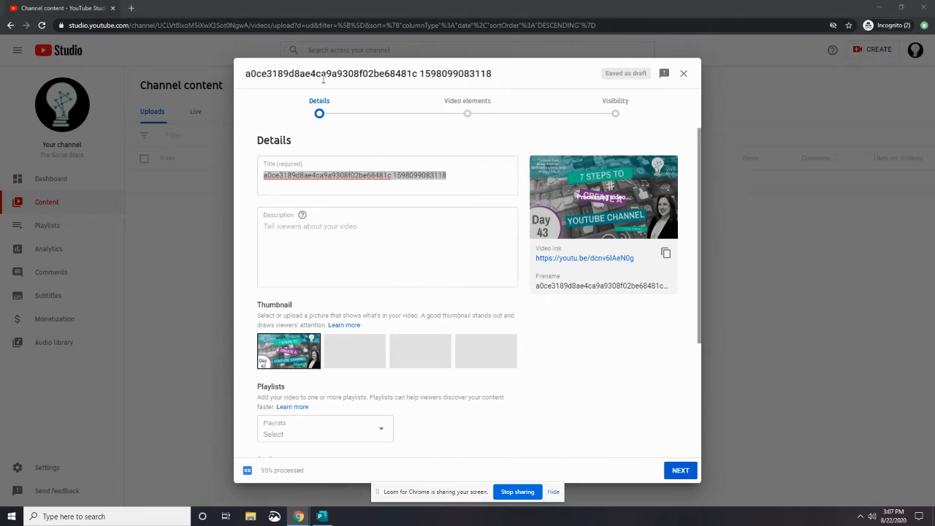
Step: Replace the video's title with "Add An Action Button | Get Started in Social Media 66 Day Challenge Day 38"
click(462, 178)
key(ctrl+a)
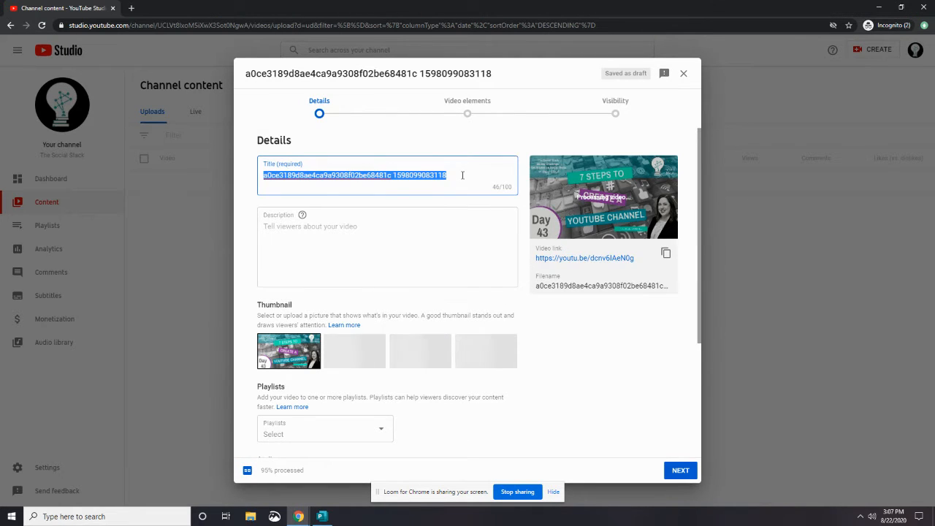
text(Add An Action Button | Get Started in Social Media 66 Day Challenge Day 38)
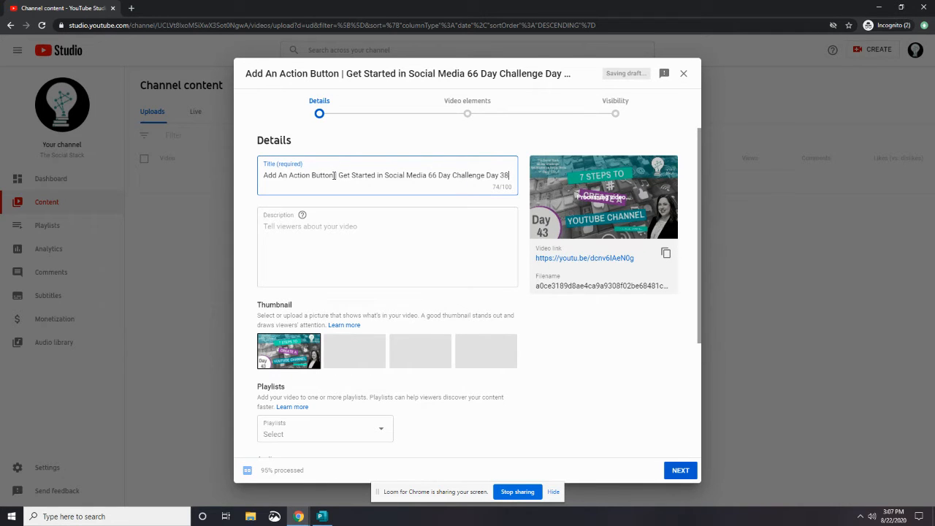
Step: Edit the title to read "Set Up Your Channel | Get Started in Social Media 66 Day Challenge Day 43"
drag(334, 176, 258, 177)
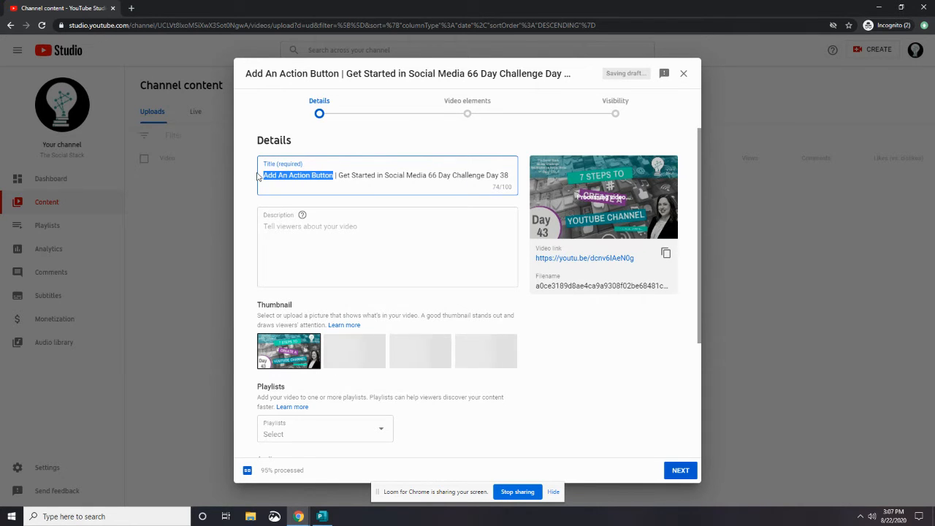
text(7)
key(BackSpace)
key(BackSpace)
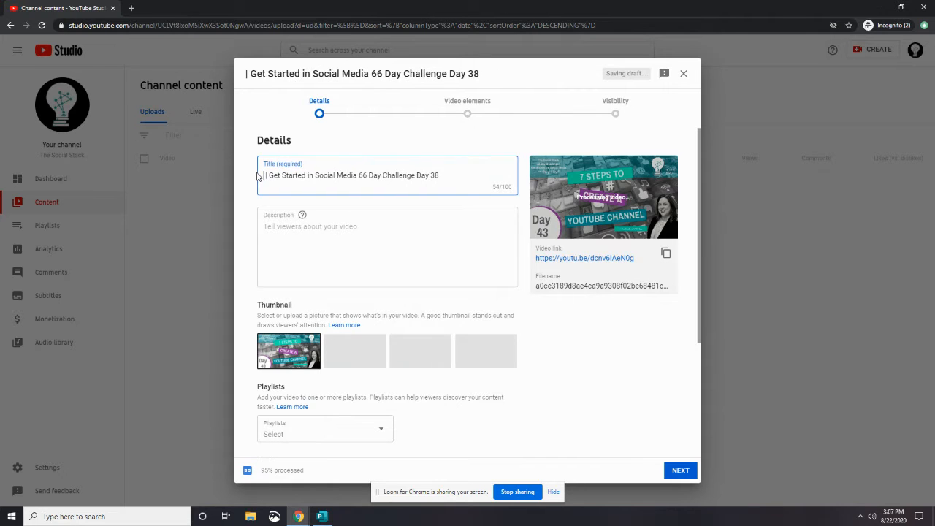
text(Set )
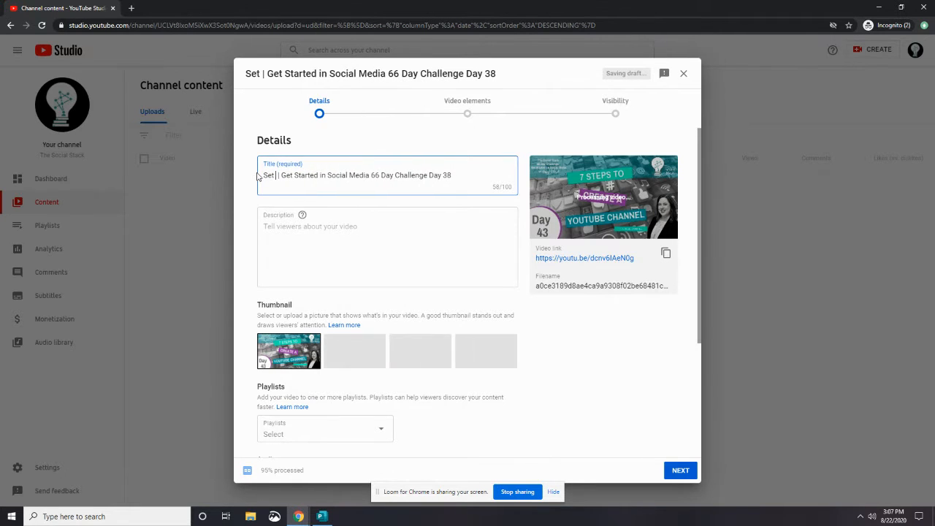
text(Up Yout)
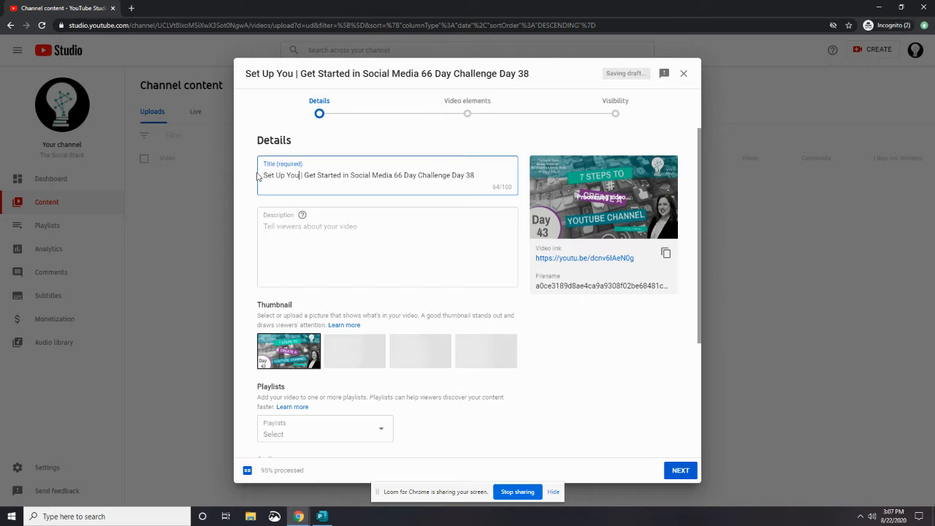
key(BackSpace)
key(BackSpace)
text(r Channe)
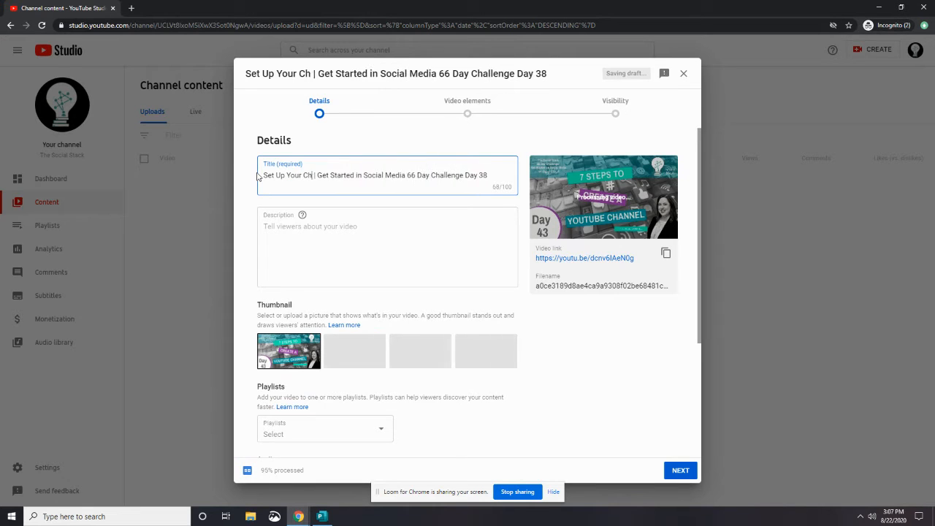
text(l)
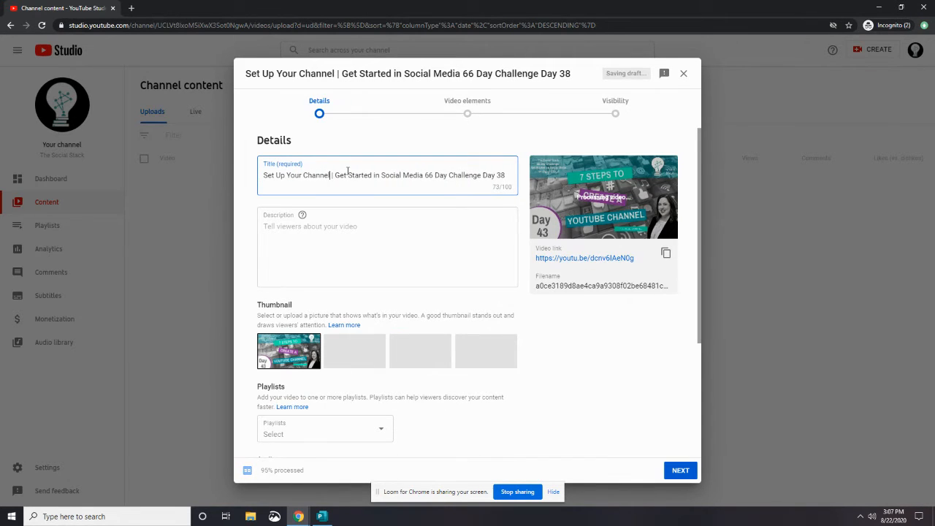
double_click(502, 175)
text(43)
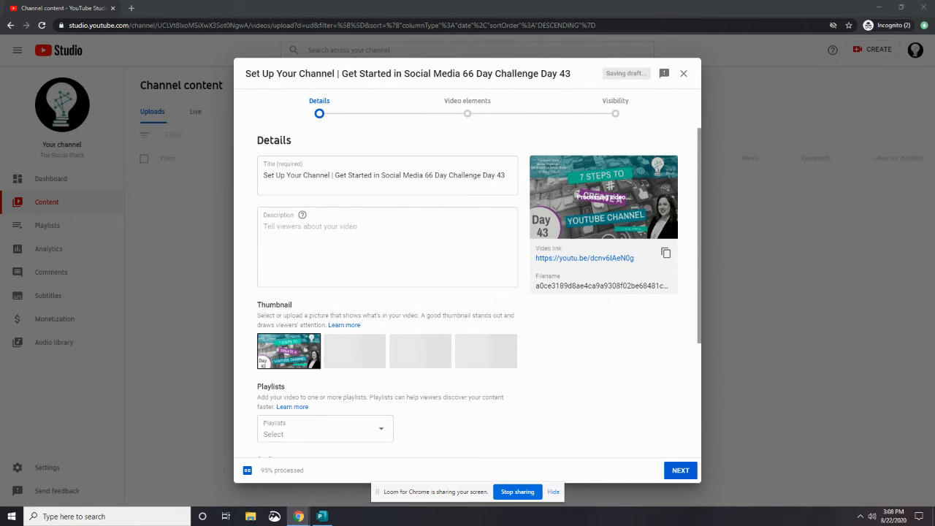
Step: Paste the copied script about creating a YouTube account in 7 clicks into the video's description and look it over
click(396, 280)
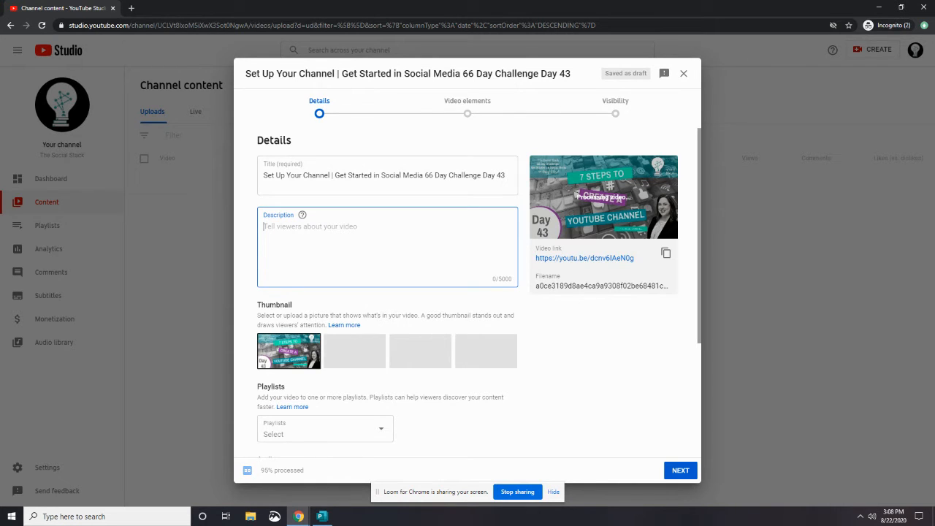
key(alt+Tab)
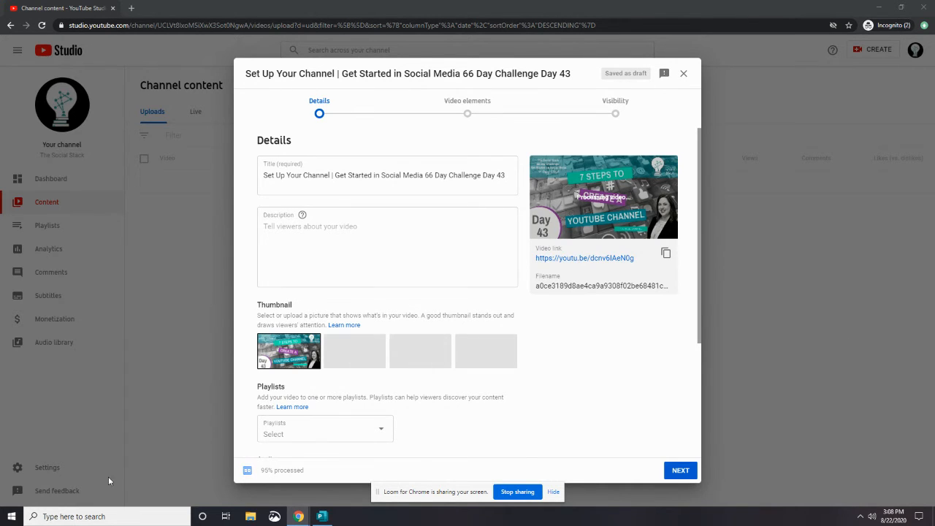
click(326, 242)
key(ctrl+v)
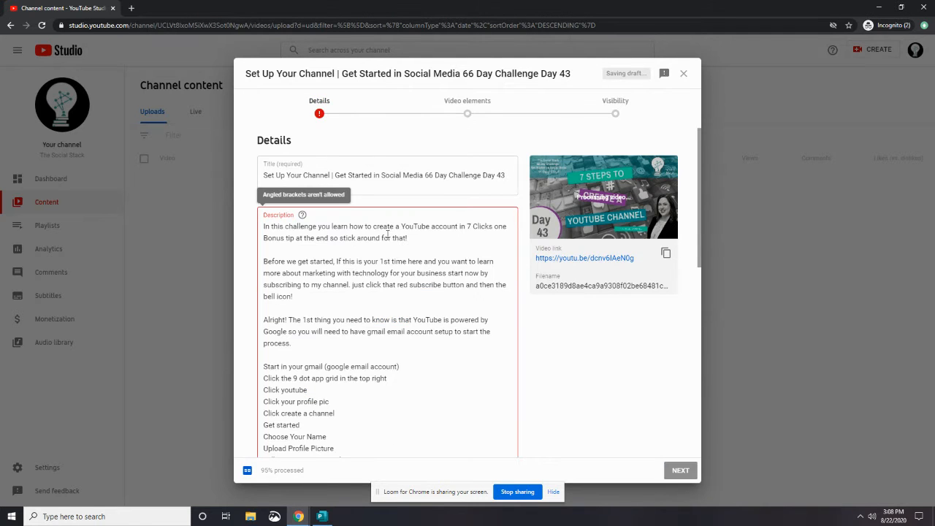
scroll(431, 295, down, 3)
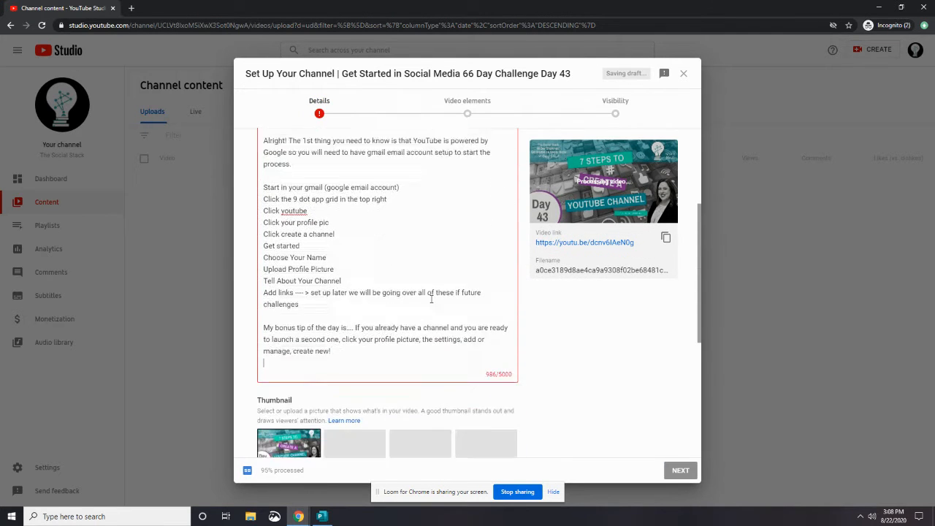
scroll(359, 287, up, 2)
scroll(439, 307, down, 2)
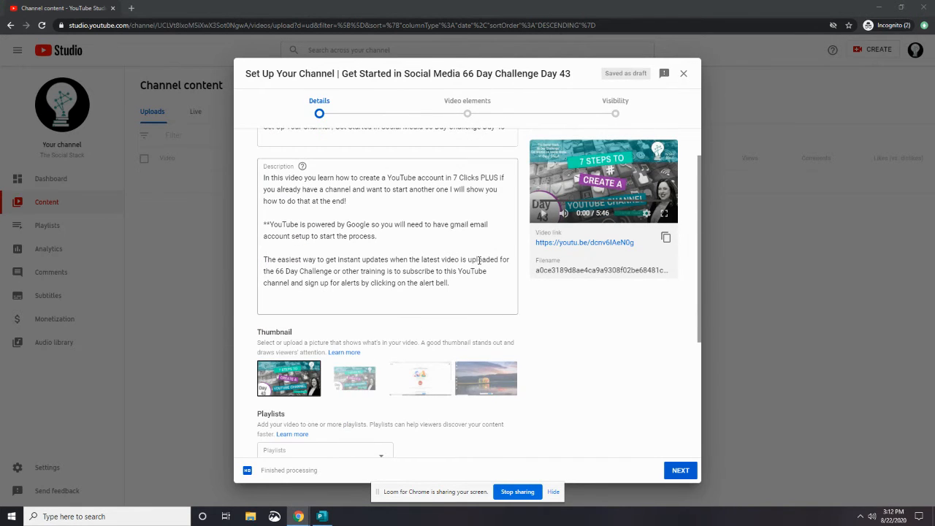
Step: Assign the video to the "Get Started on Social Media 66 Day Challenge" playlist and try out Command and Ask Amy, leaving both unselected
scroll(480, 260, up, 1)
scroll(480, 260, down, 1)
scroll(468, 285, down, 2)
scroll(446, 256, up, 3)
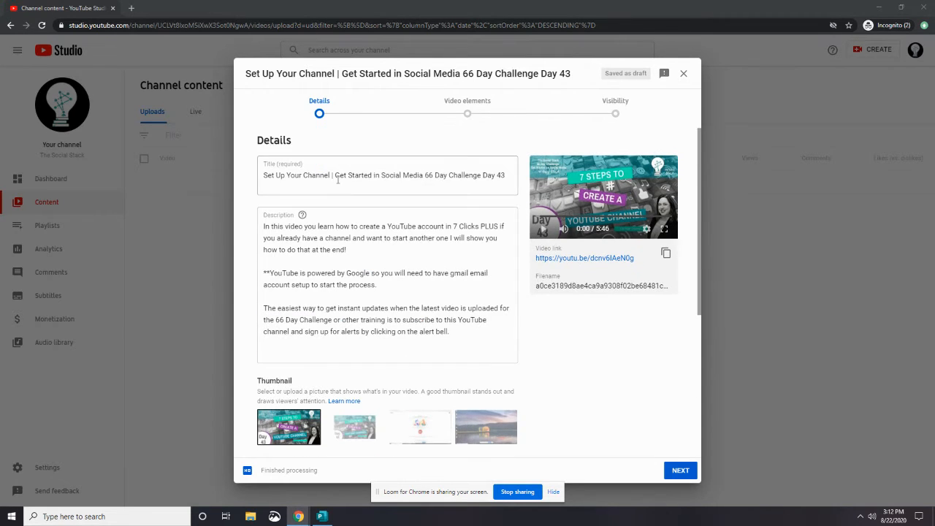
scroll(445, 254, down, 3)
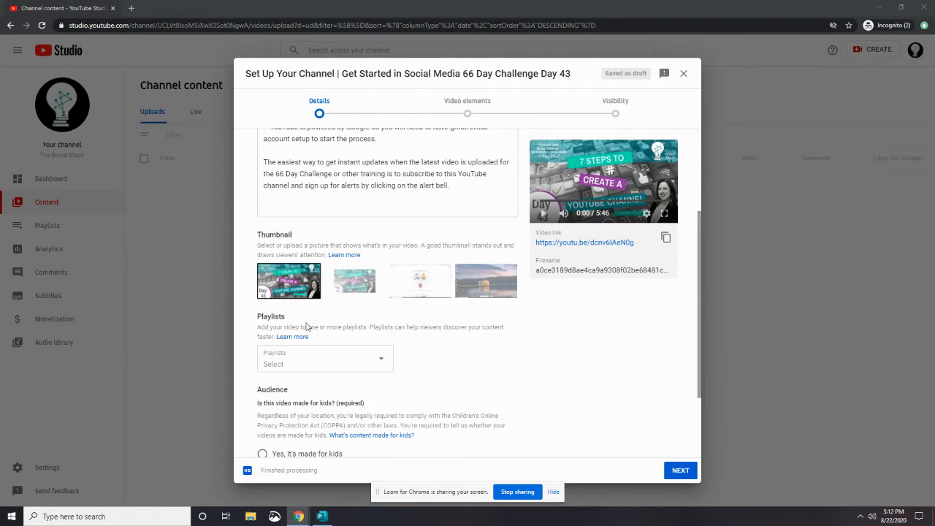
scroll(532, 331, down, 2)
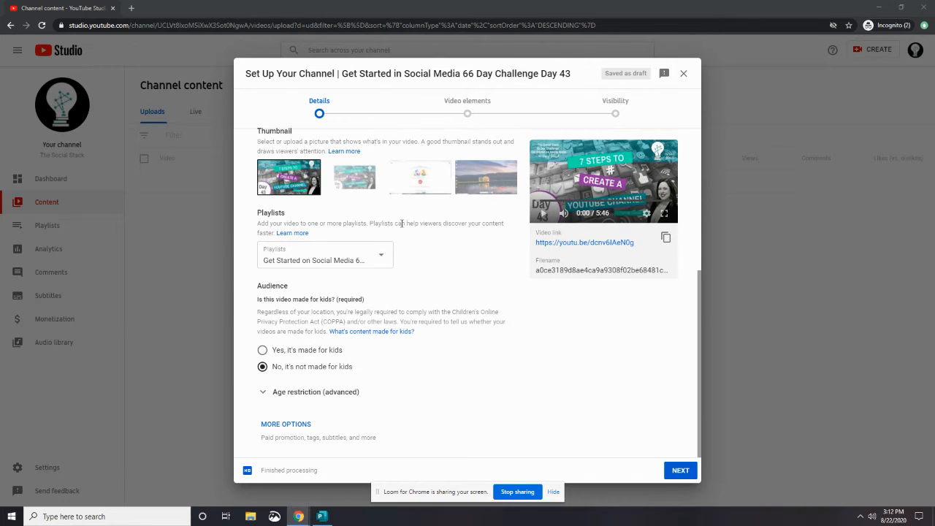
click(383, 260)
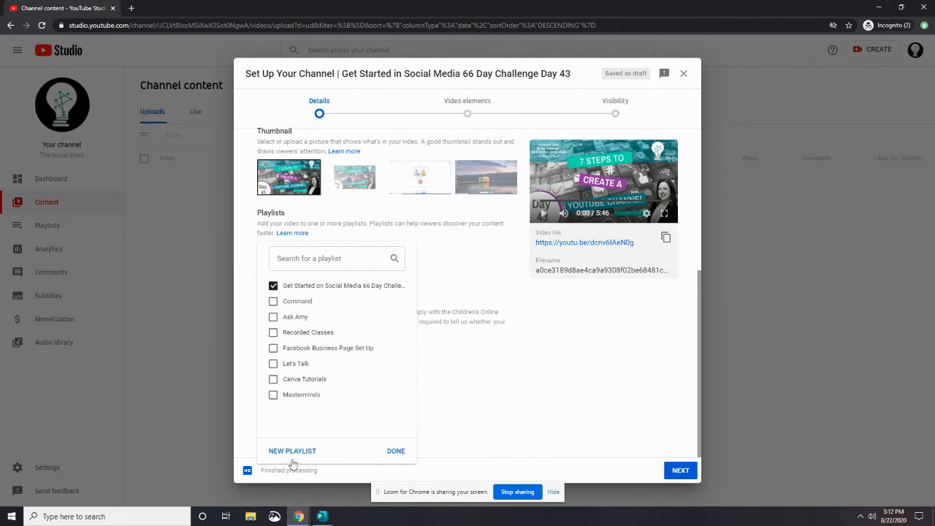
click(274, 298)
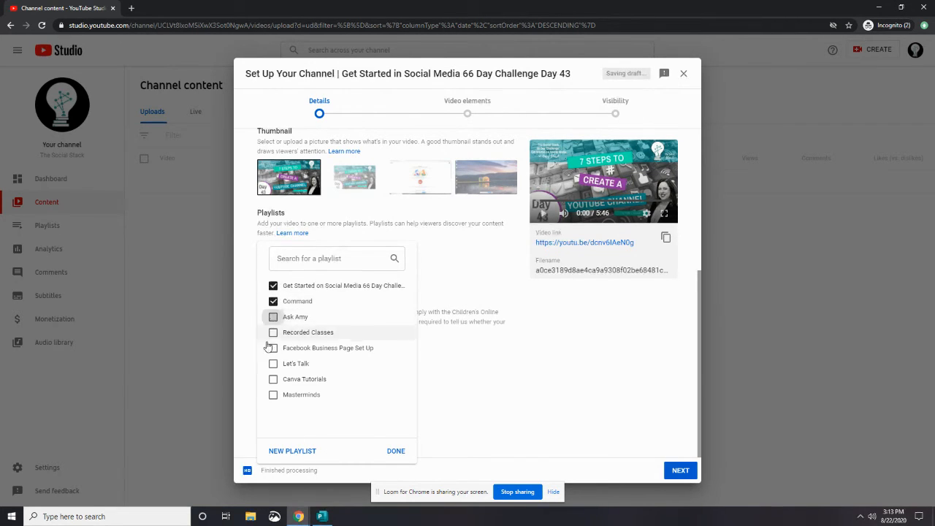
click(273, 317)
click(274, 316)
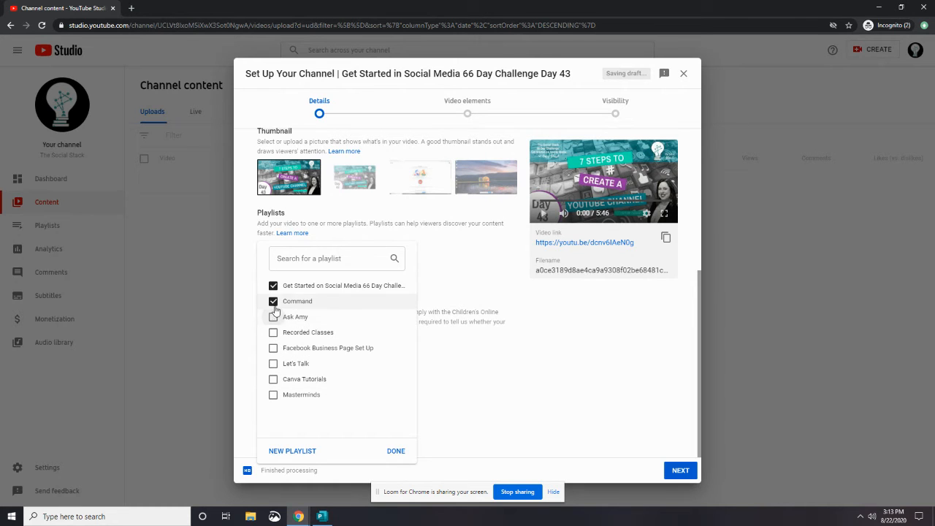
click(274, 301)
click(398, 452)
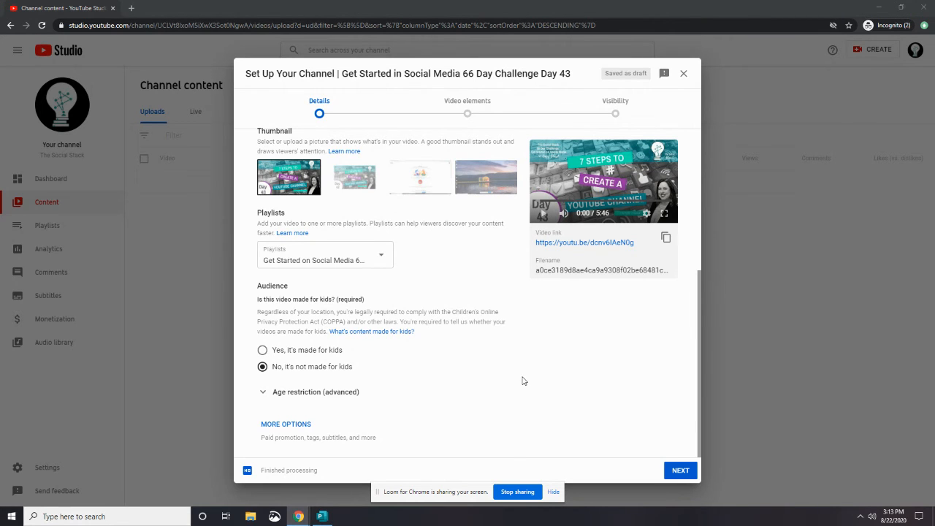
Step: Review the video's title, description, thumbnail, playlist and audience settings in the upload details
scroll(522, 380, up, 4)
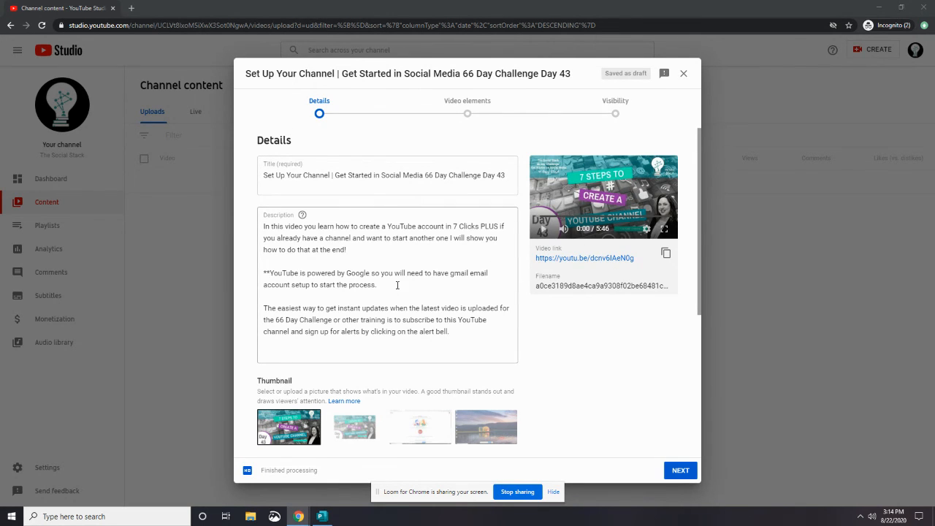
scroll(398, 285, down, 2)
scroll(355, 307, down, 1)
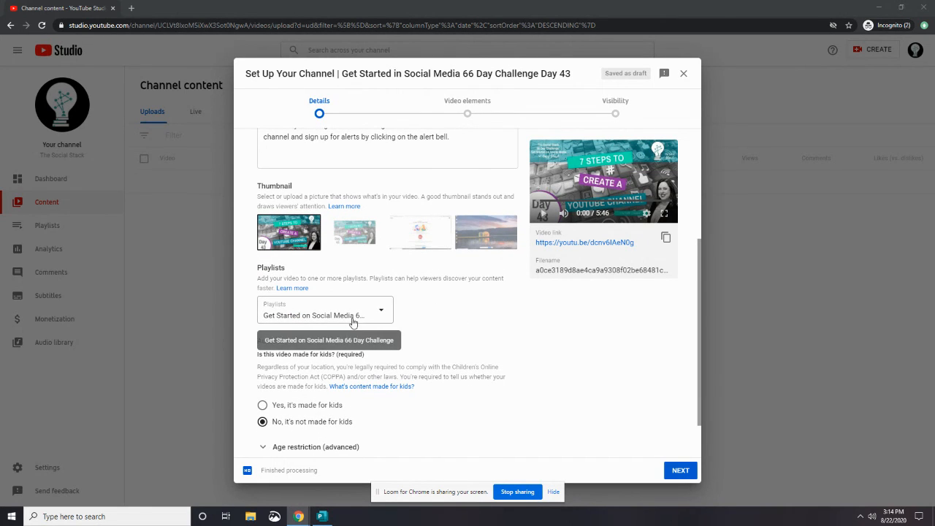
scroll(434, 333, down, 1)
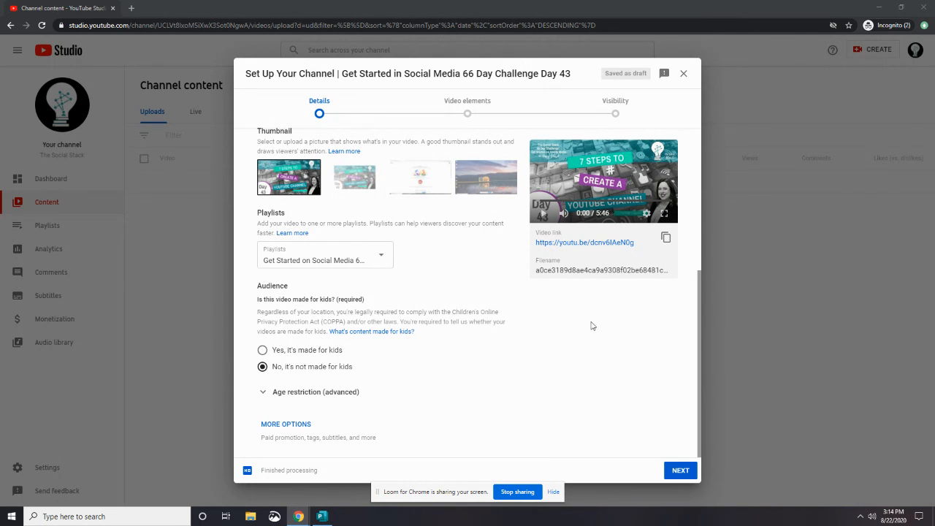
scroll(589, 326, up, 5)
scroll(585, 329, down, 3)
scroll(584, 330, up, 3)
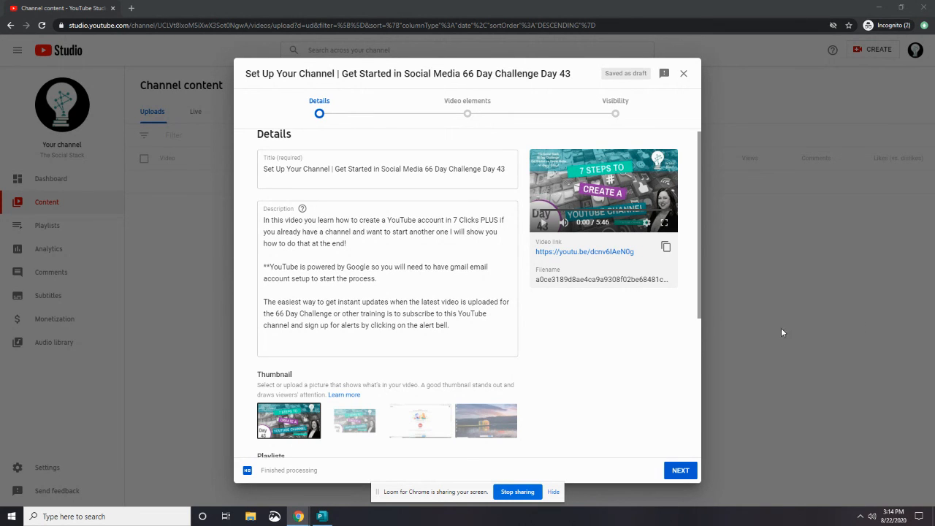
scroll(666, 334, down, 3)
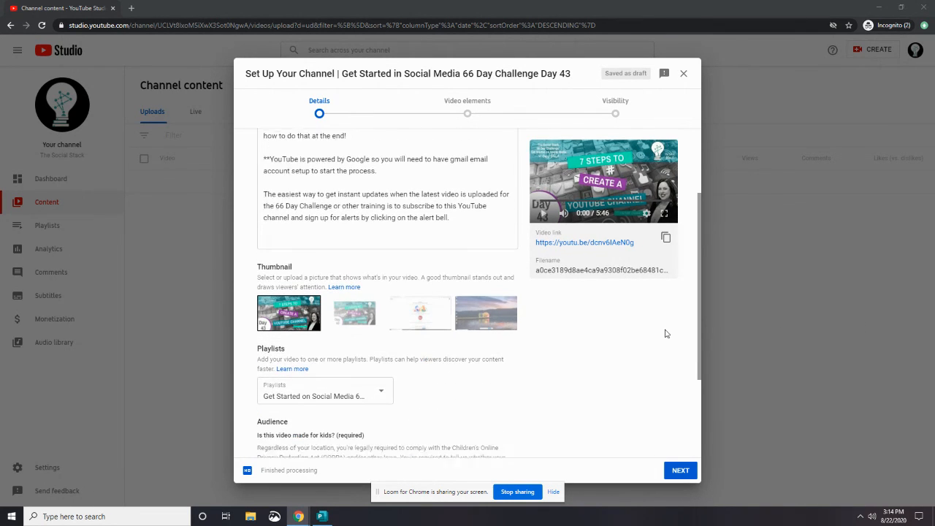